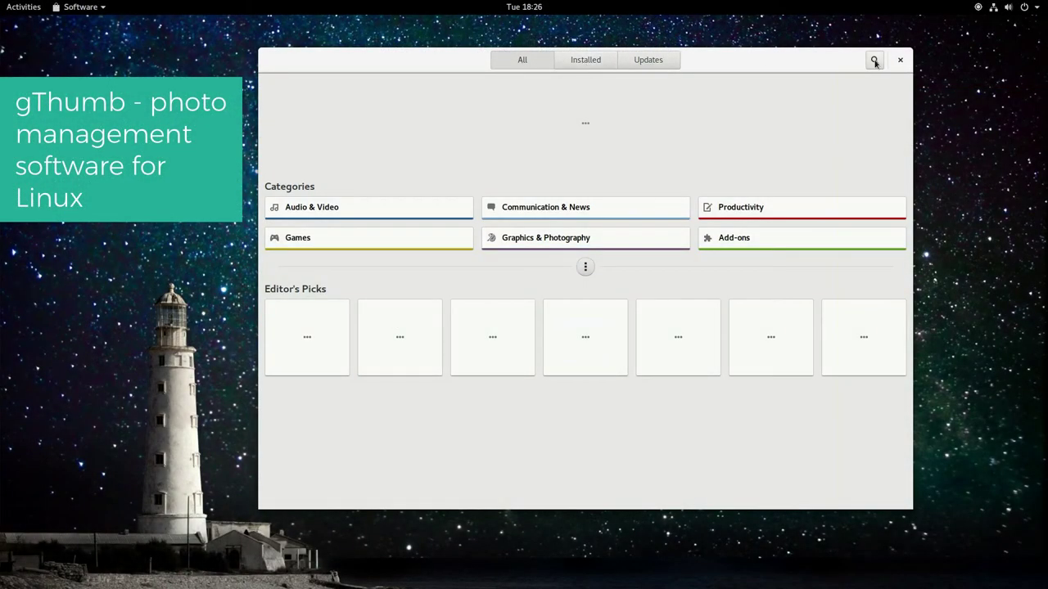
Step: Search GNOME Software for 'gthumb' and install the gThumb app
{"action": "left_click", "coordinate": [875, 61]}
{"action": "type", "text": "gthumb"}
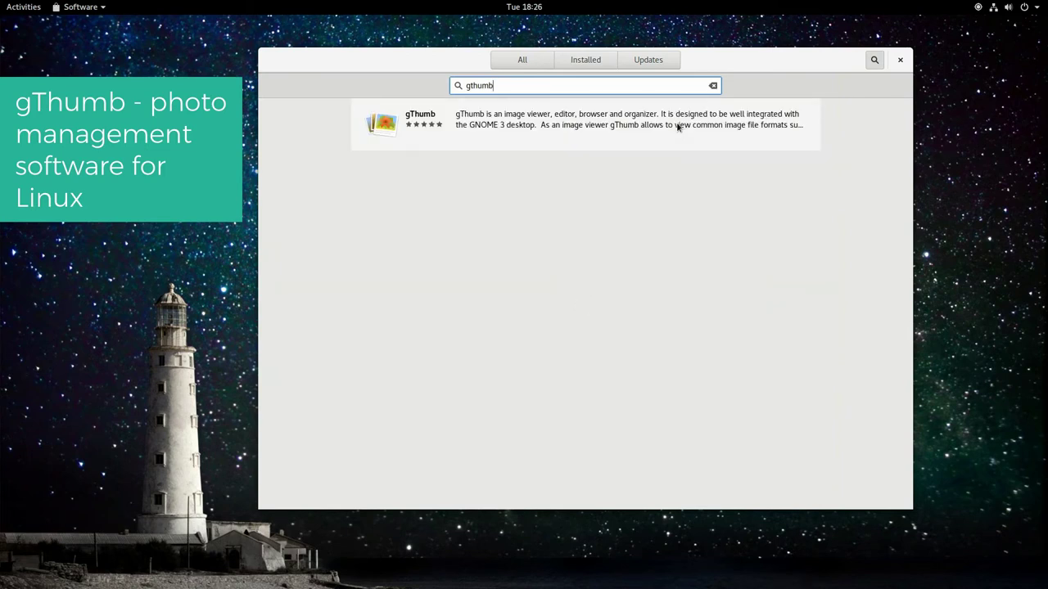
{"action": "left_click", "coordinate": [666, 117]}
{"action": "left_click", "coordinate": [393, 140]}
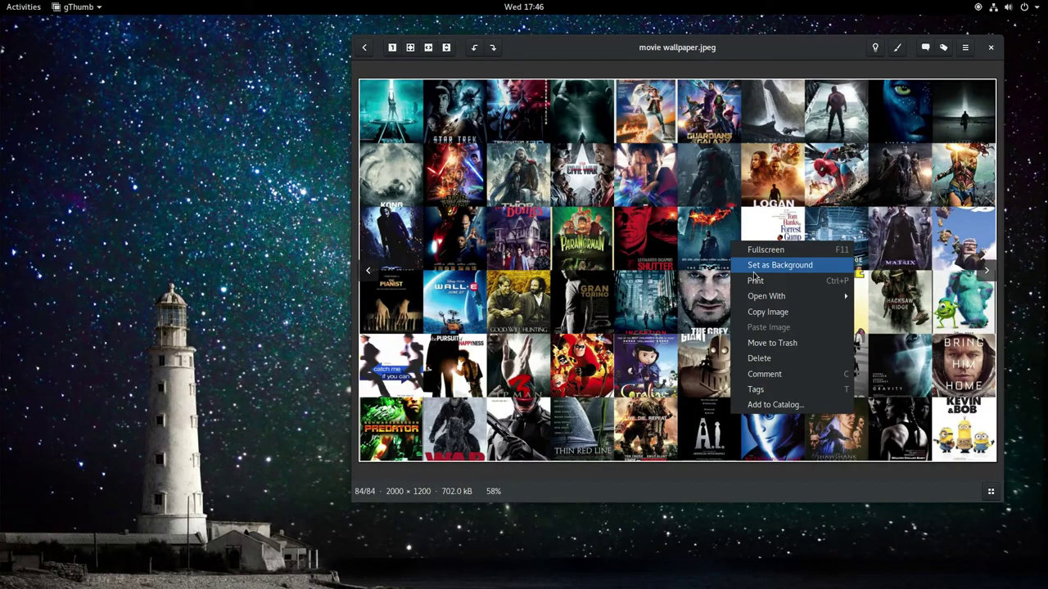
Step: Set 'movie wallpaper.jpeg' as the desktop background and close the gThumb viewer
{"action": "left_click", "coordinate": [767, 266]}
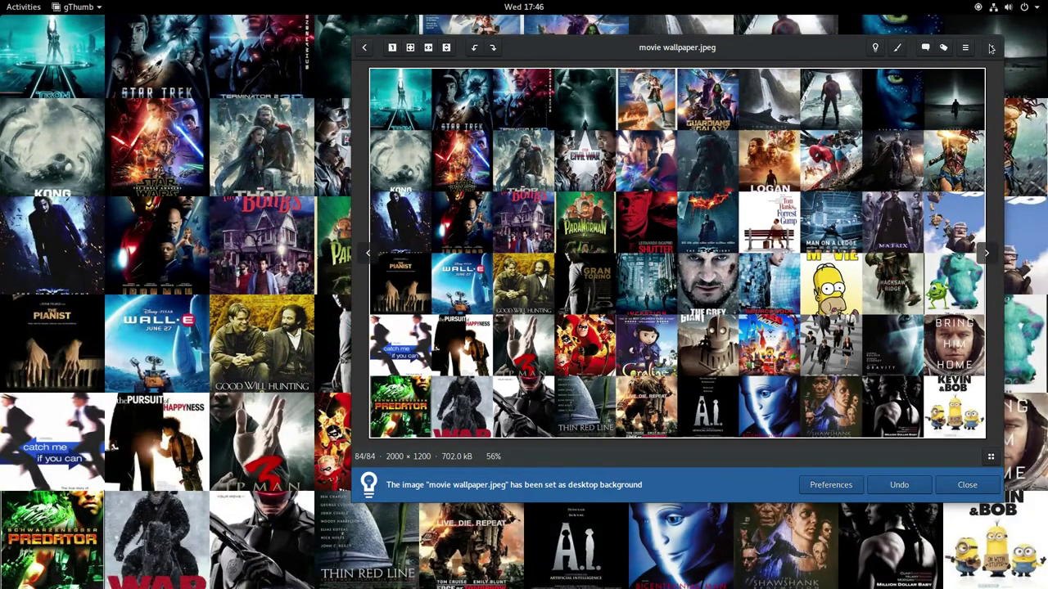
{"action": "left_click", "coordinate": [991, 48]}
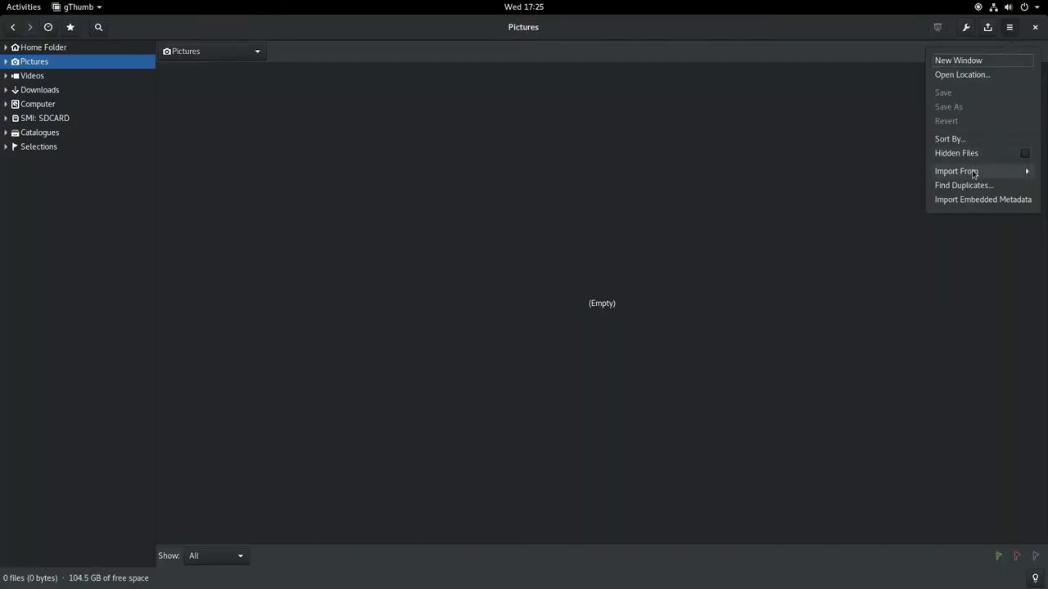
Step: Import the movie posters from the removable device into Pictures
{"action": "left_click", "coordinate": [975, 172]}
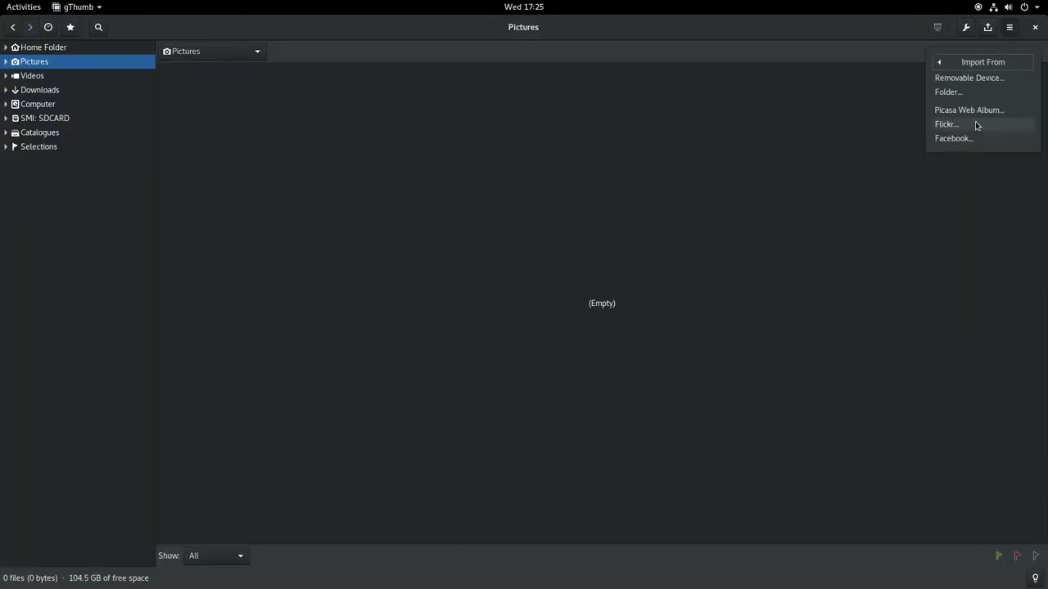
{"action": "left_click", "coordinate": [974, 78]}
{"action": "left_click", "coordinate": [654, 492]}
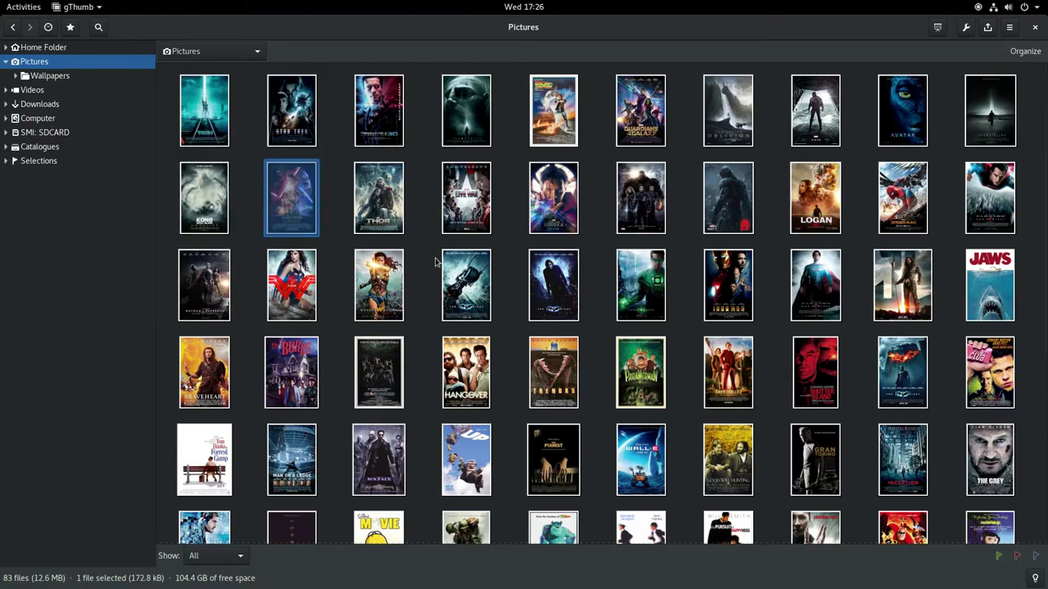
{"action": "key", "text": "Right"}
Step: Give the Thor poster a new 'novies' tag
{"action": "right_click", "coordinate": [382, 199]}
{"action": "left_click", "coordinate": [434, 440]}
{"action": "type", "text": "n"}
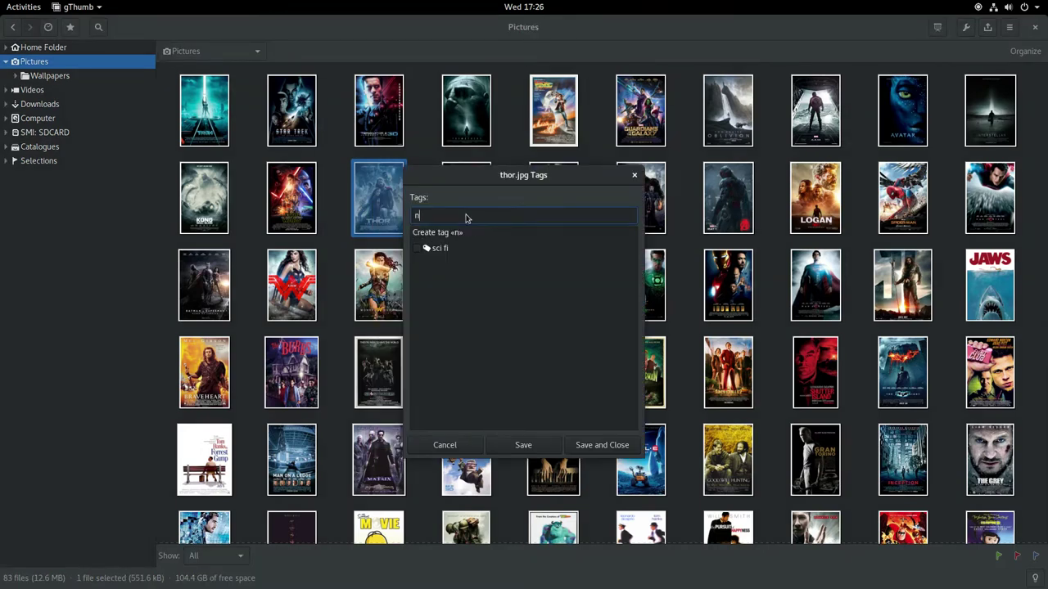
{"action": "type", "text": "ovies"}
{"action": "left_click", "coordinate": [470, 232]}
{"action": "left_click", "coordinate": [614, 445]}
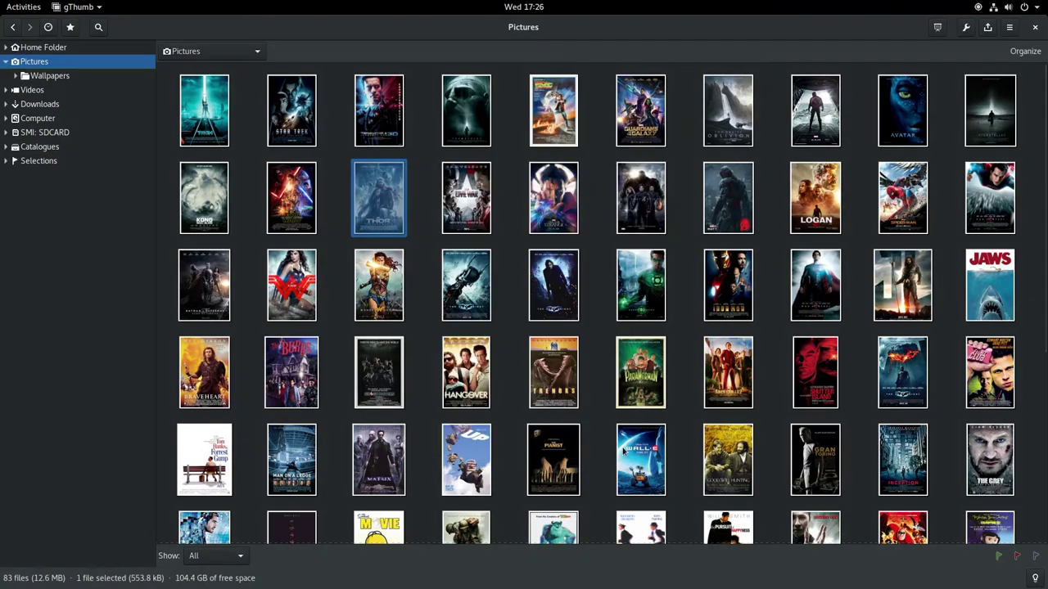
Step: Tag the Paranorman poster with a new 'animated' tag
{"action": "right_click", "coordinate": [642, 373]}
{"action": "left_click", "coordinate": [680, 341]}
{"action": "type", "text": "a"}
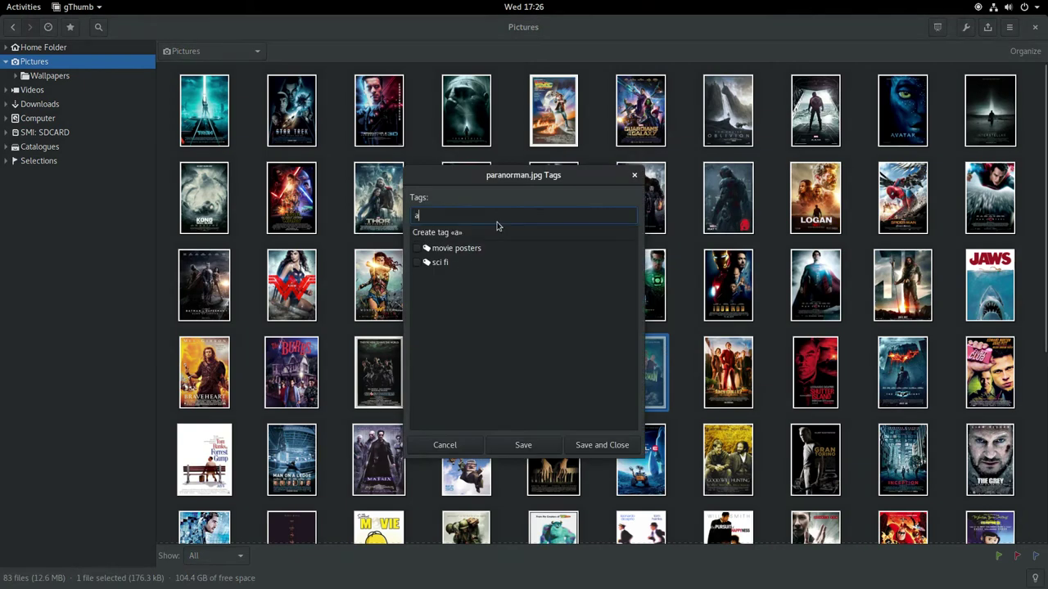
{"action": "type", "text": "nimated"}
{"action": "left_click", "coordinate": [490, 233]}
{"action": "left_click", "coordinate": [610, 446]}
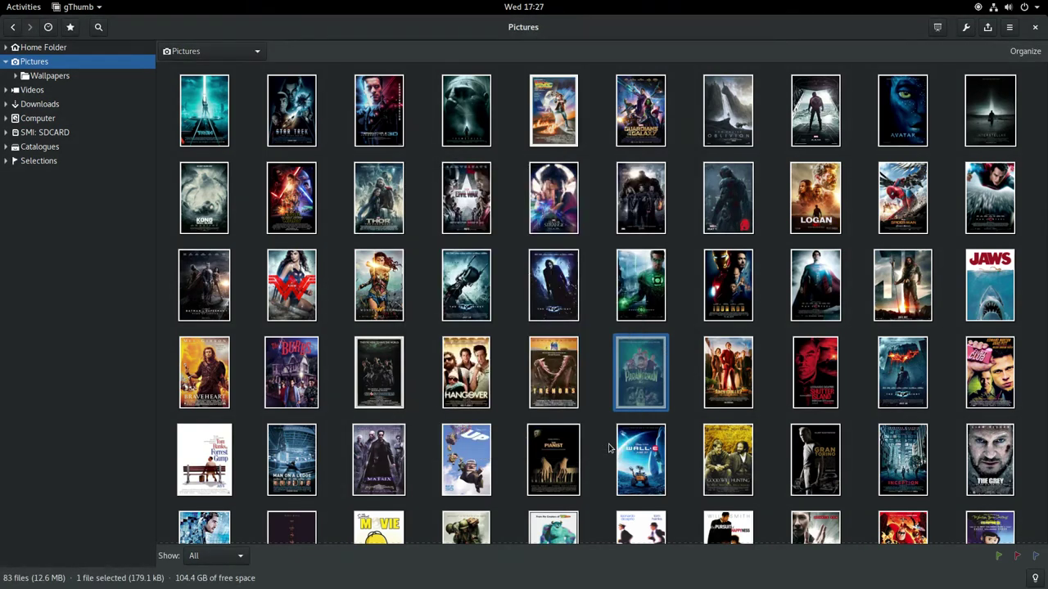
Step: Select the seven Marvel posters, including Civil War, Doctor Strange and Logan, and tag them marvel
{"action": "left_click", "coordinate": [466, 110]}
{"action": "left_click", "coordinate": [641, 110]}
{"action": "left_click", "coordinate": [827, 90], "text": "ctrl"}
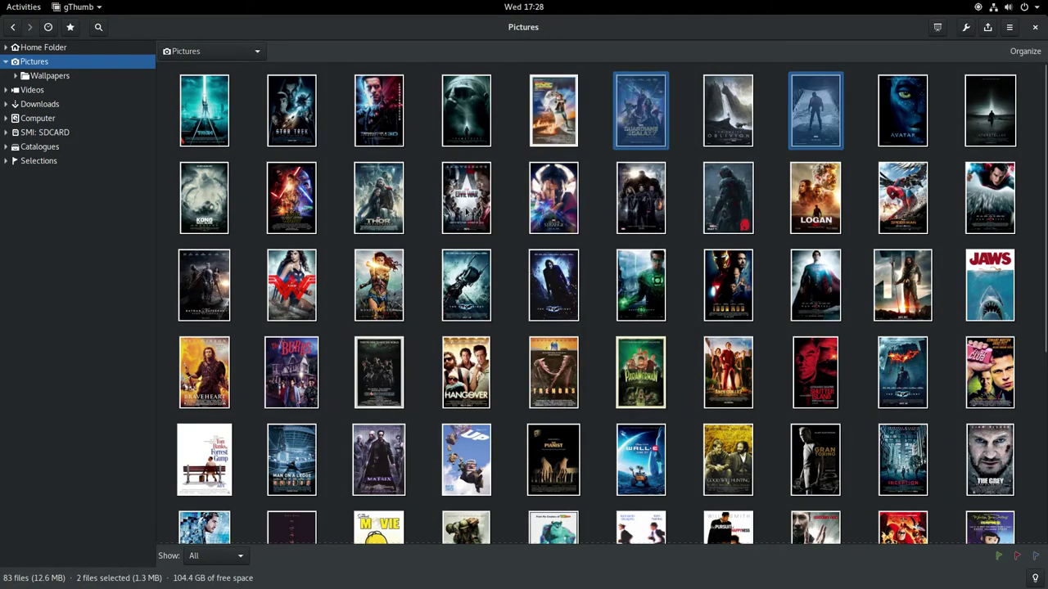
{"action": "left_click", "coordinate": [466, 212], "text": "ctrl"}
{"action": "left_click", "coordinate": [565, 215], "text": "ctrl"}
{"action": "left_click", "coordinate": [642, 221], "text": "ctrl"}
{"action": "left_click", "coordinate": [819, 207], "text": "ctrl"}
{"action": "left_click", "coordinate": [897, 203], "text": "ctrl"}
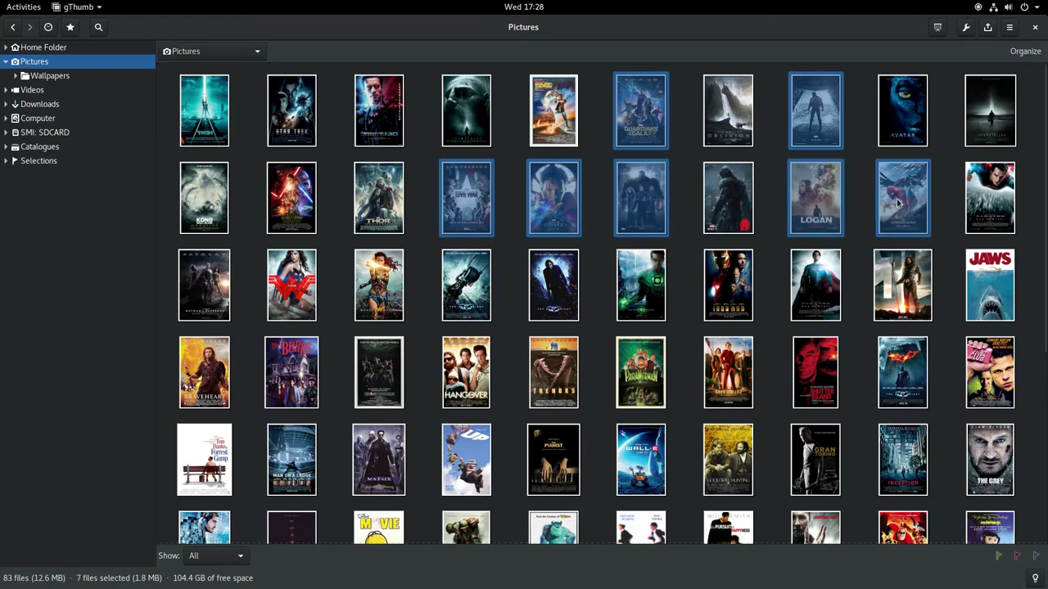
{"action": "key", "text": "t"}
{"action": "left_click", "coordinate": [423, 248]}
{"action": "left_click", "coordinate": [603, 445]}
Step: Organize the files grouped by tag, save the catalogues, and view the animated one
{"action": "left_click", "coordinate": [690, 280]}
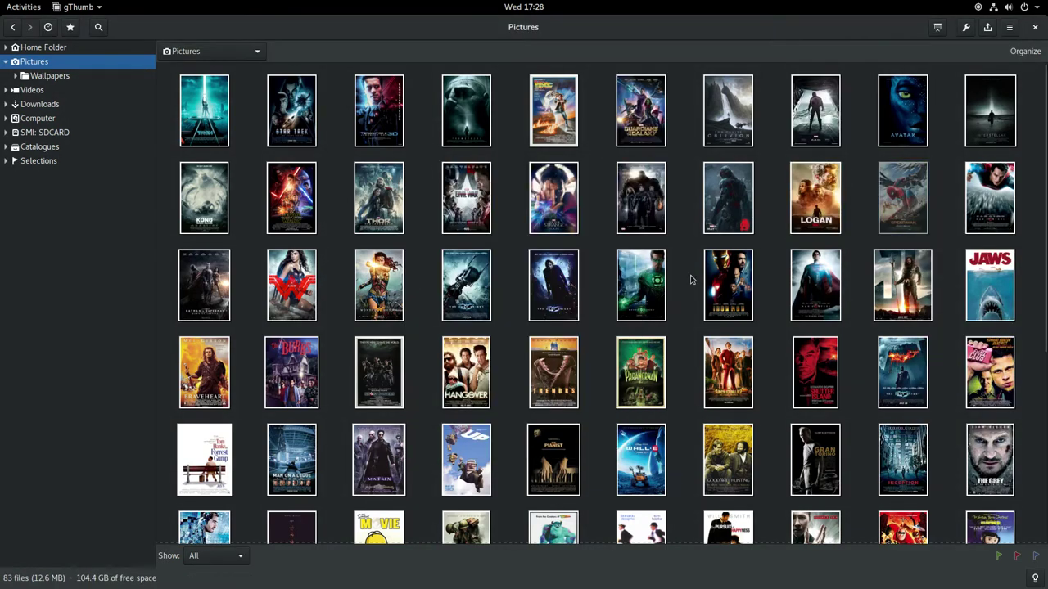
{"action": "left_click", "coordinate": [1025, 51]}
{"action": "left_click", "coordinate": [536, 291]}
{"action": "left_click", "coordinate": [516, 328]}
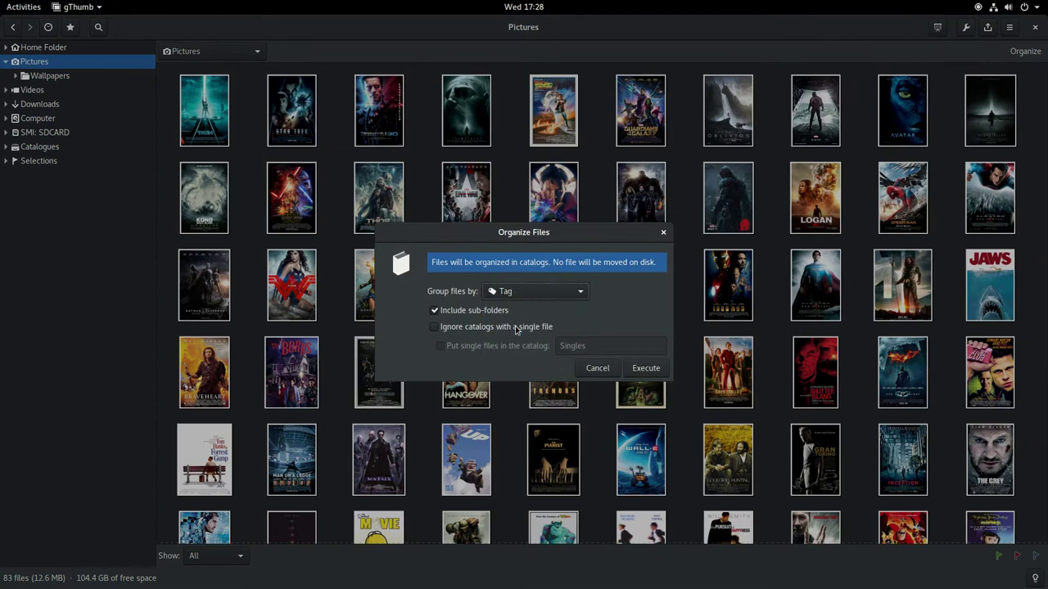
{"action": "left_click", "coordinate": [648, 369]}
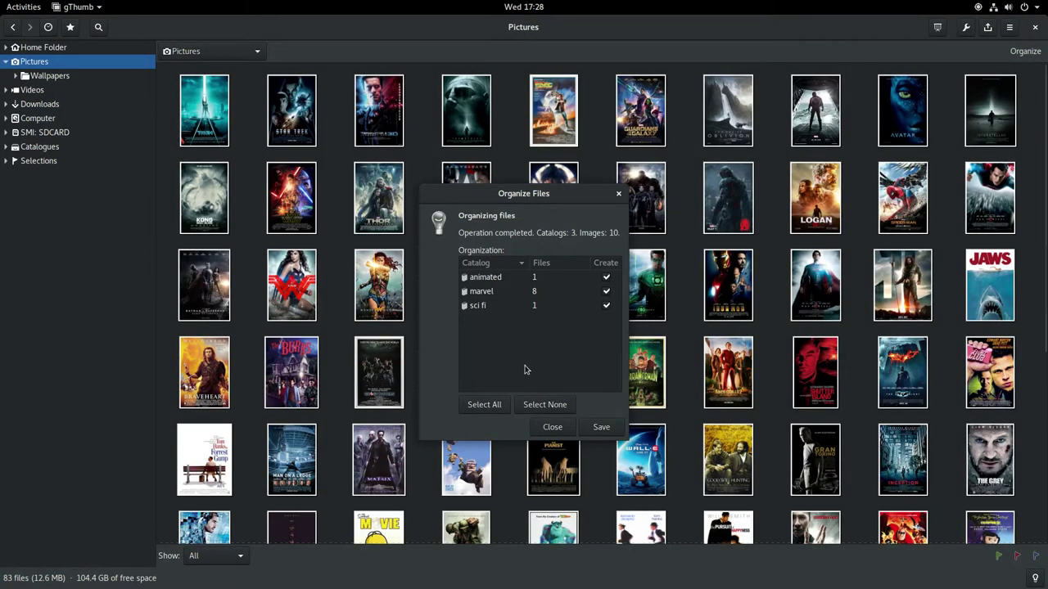
{"action": "left_click", "coordinate": [600, 426]}
{"action": "left_click", "coordinate": [6, 146]}
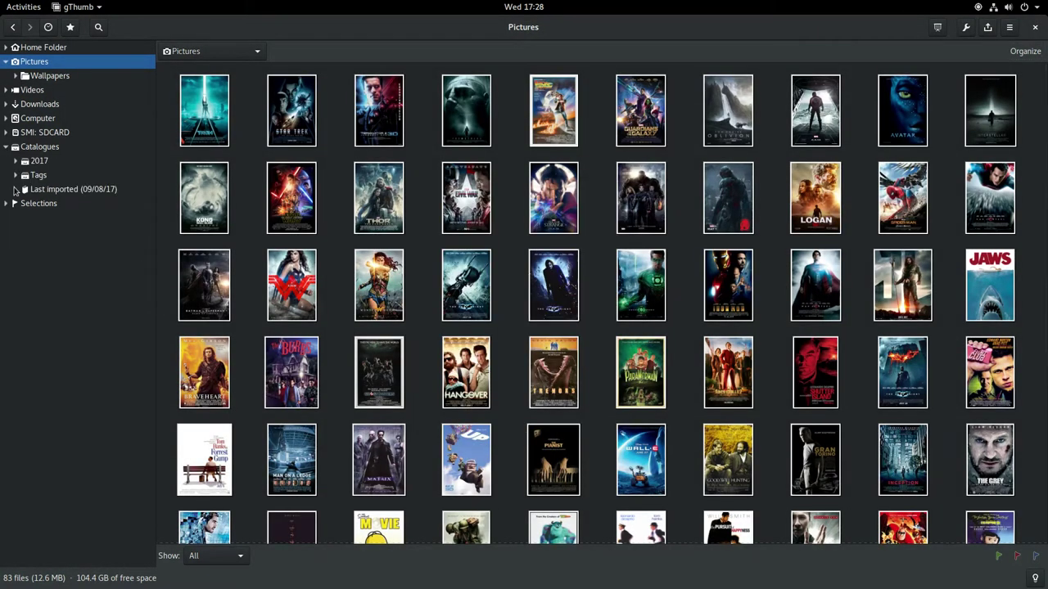
{"action": "left_click", "coordinate": [15, 175]}
{"action": "left_click", "coordinate": [56, 190]}
Step: Browse the marvel and sci fi catalogues, then start a Find search in Pictures
{"action": "left_click", "coordinate": [51, 203]}
{"action": "left_click", "coordinate": [48, 217]}
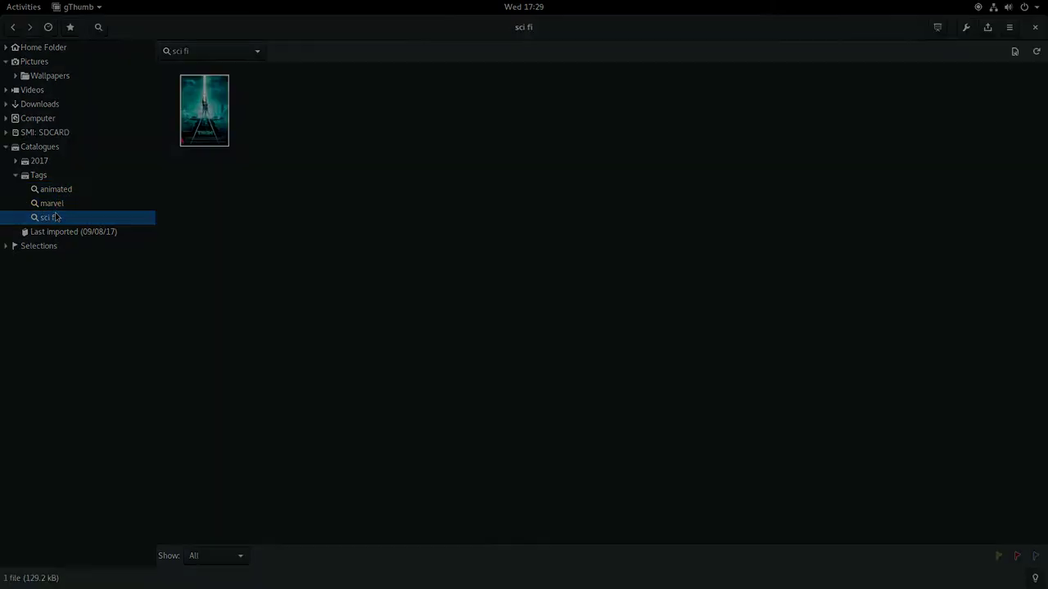
{"action": "key", "text": "ctrl+f"}
{"action": "left_click", "coordinate": [474, 283]}
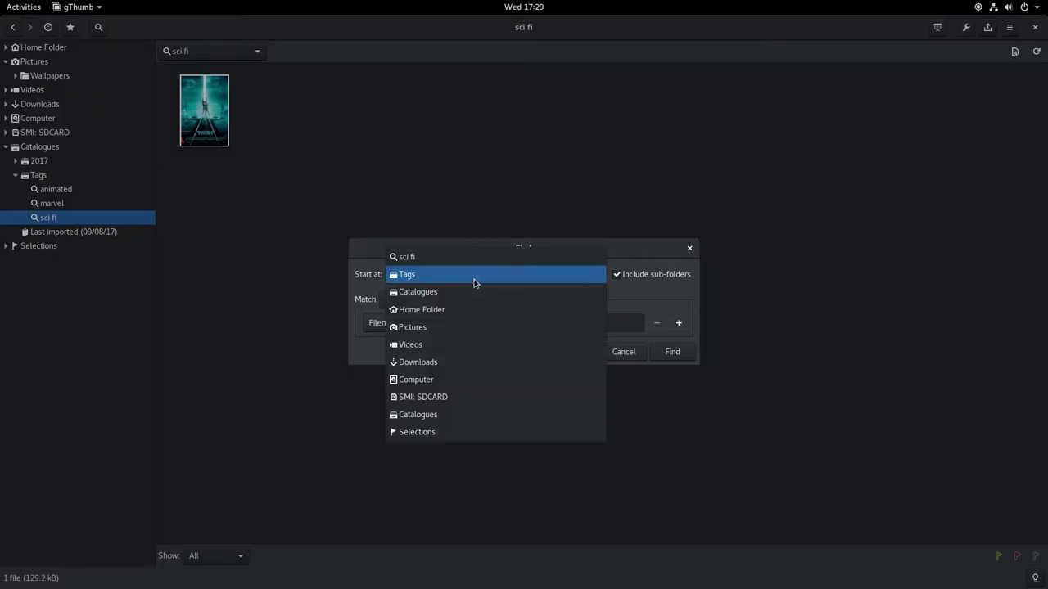
{"action": "left_click", "coordinate": [440, 327]}
Step: Set the search rule to Tag is marvel and run the search
{"action": "left_click", "coordinate": [458, 327]}
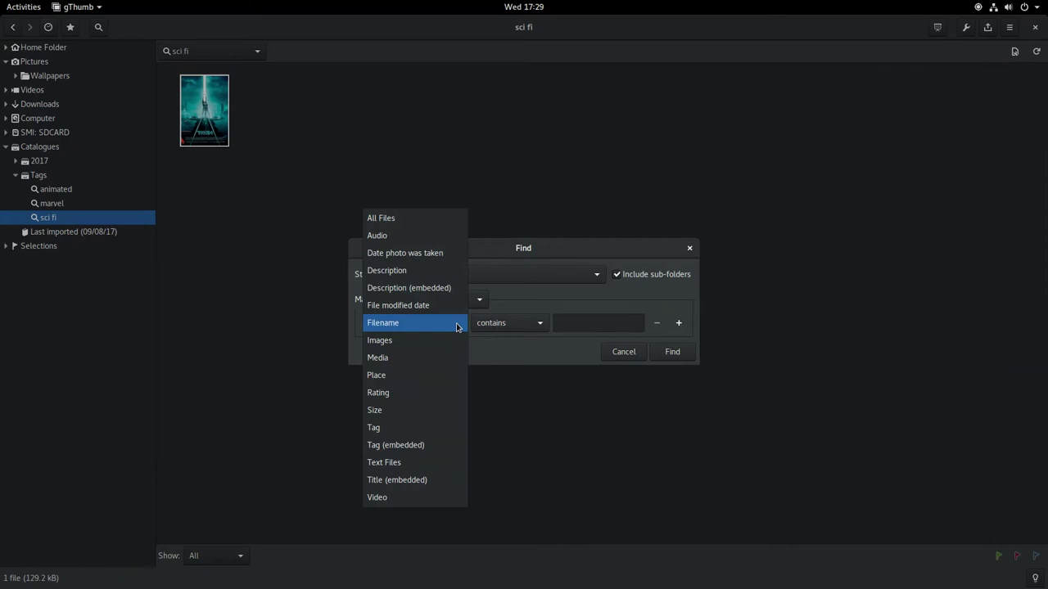
{"action": "left_click", "coordinate": [417, 428]}
{"action": "left_click", "coordinate": [631, 327]}
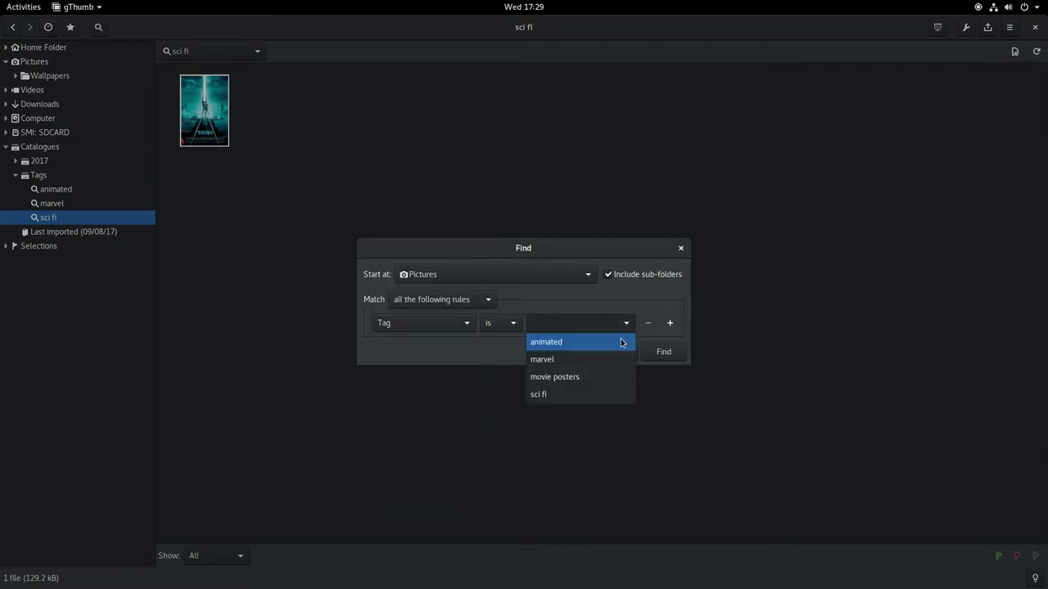
{"action": "left_click", "coordinate": [619, 357]}
{"action": "left_click", "coordinate": [662, 352]}
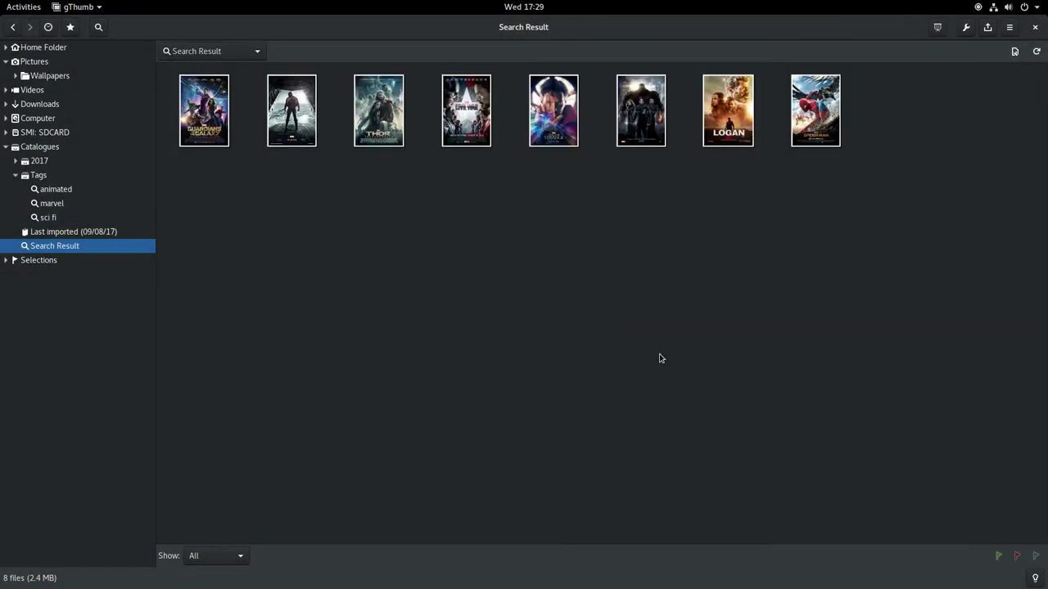
Step: Select all eight marvel results and add them to a new catalogue
{"action": "key", "text": "ctrl+a"}
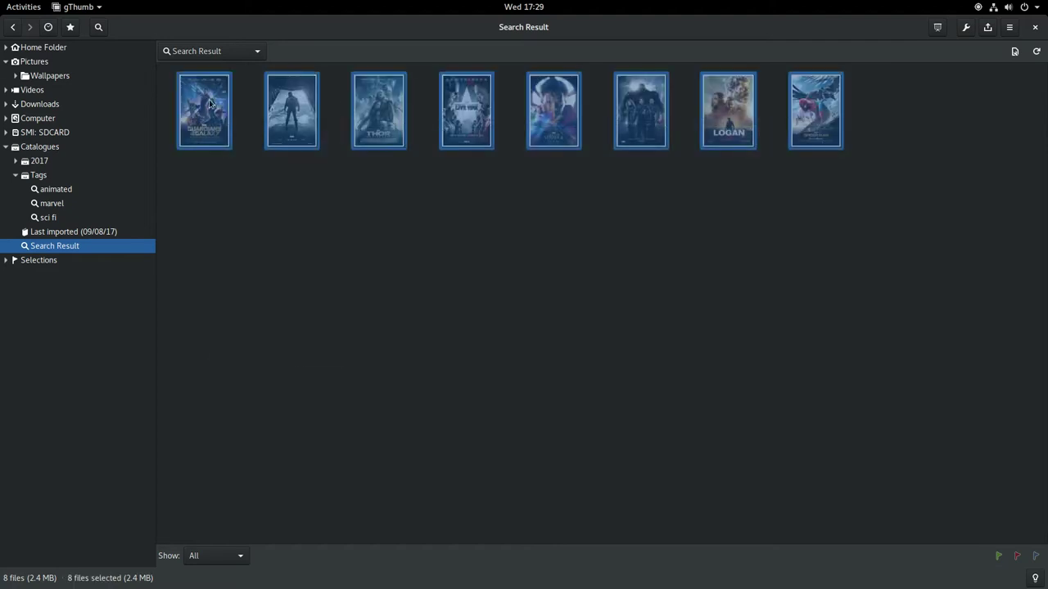
{"action": "right_click", "coordinate": [211, 100]}
{"action": "left_click", "coordinate": [266, 341]}
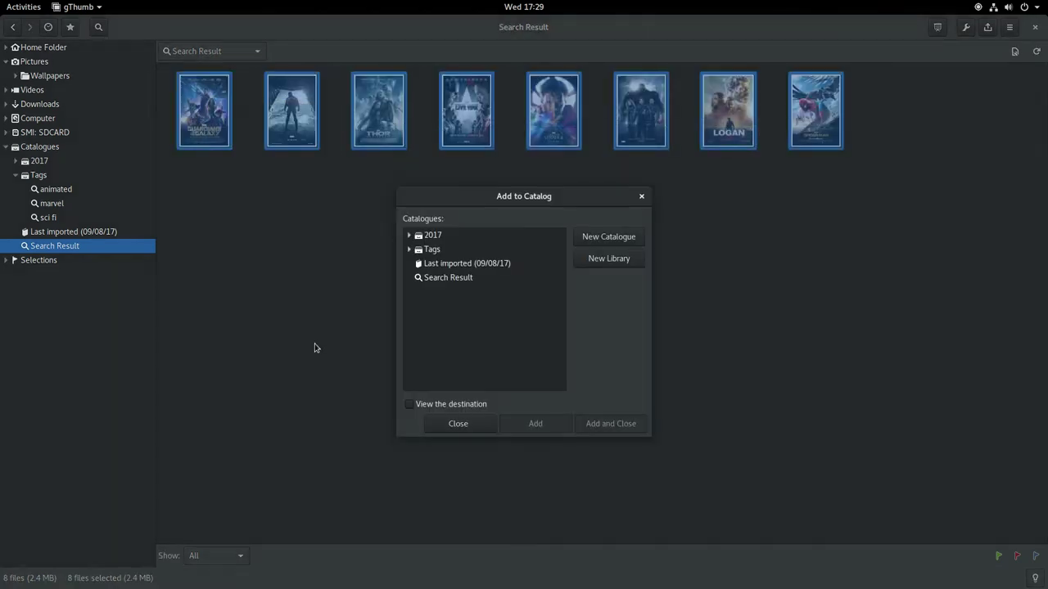
{"action": "left_click", "coordinate": [608, 238]}
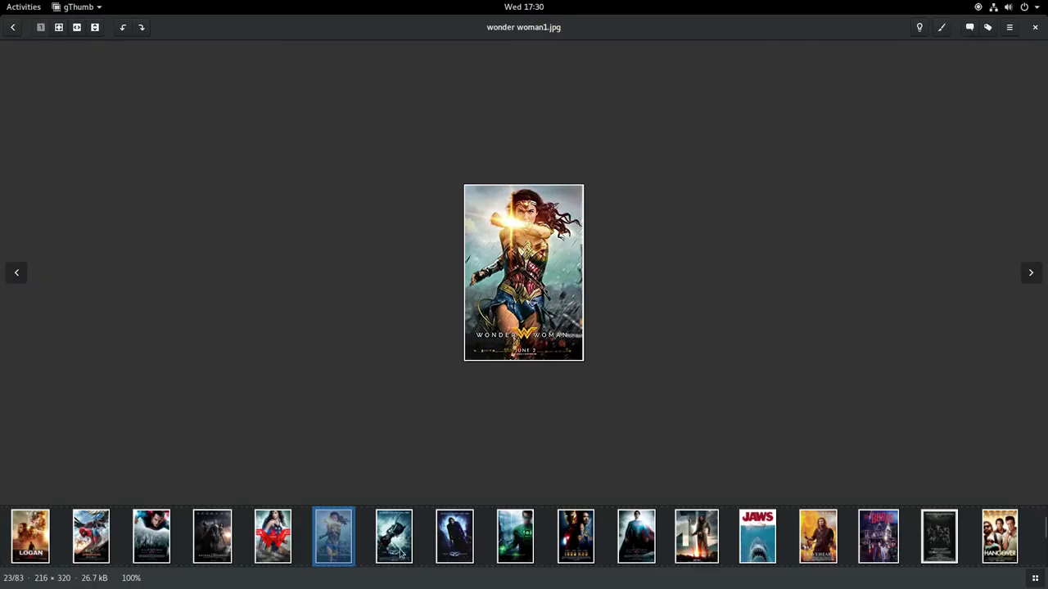
Step: Step from the Dark Knight posters through green lantern and iron man to justice league
{"action": "left_click", "coordinate": [405, 547]}
{"action": "left_click", "coordinate": [457, 542]}
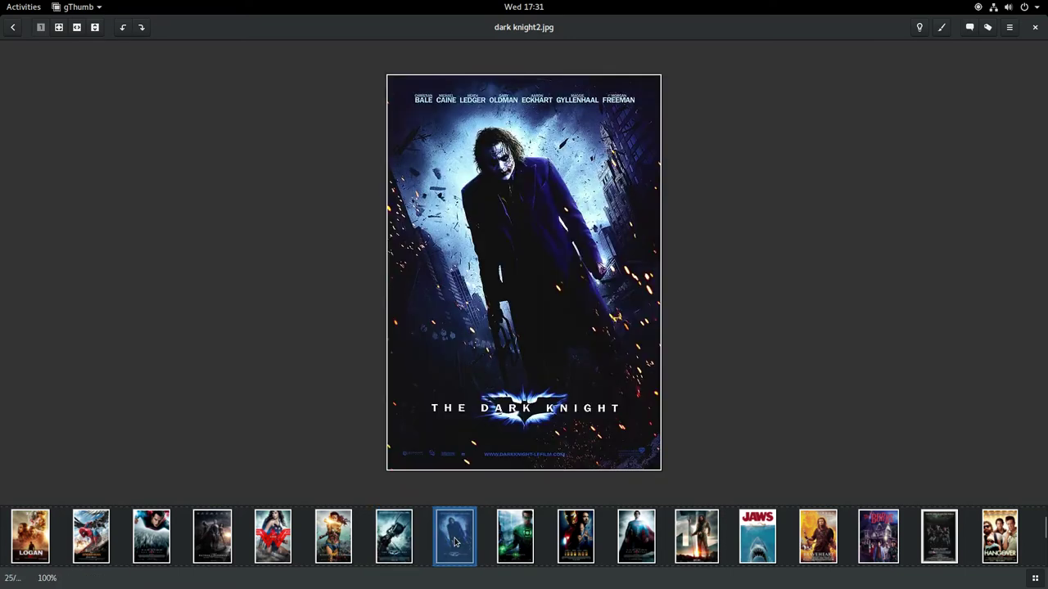
{"action": "left_click", "coordinate": [514, 538]}
{"action": "key", "text": "Right"}
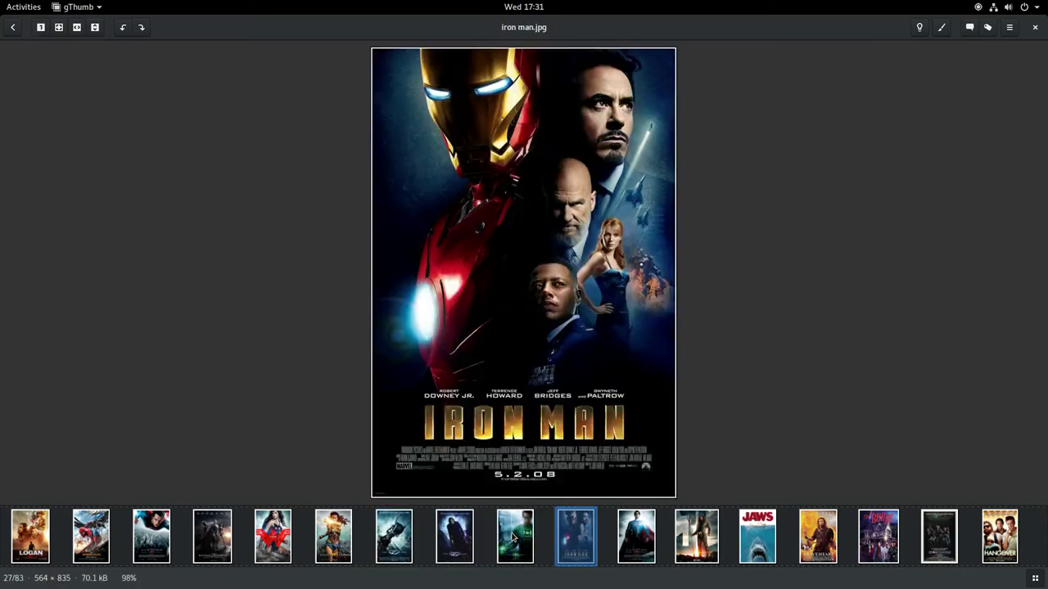
{"action": "key", "text": "Right"}
{"action": "key", "text": "Right"}
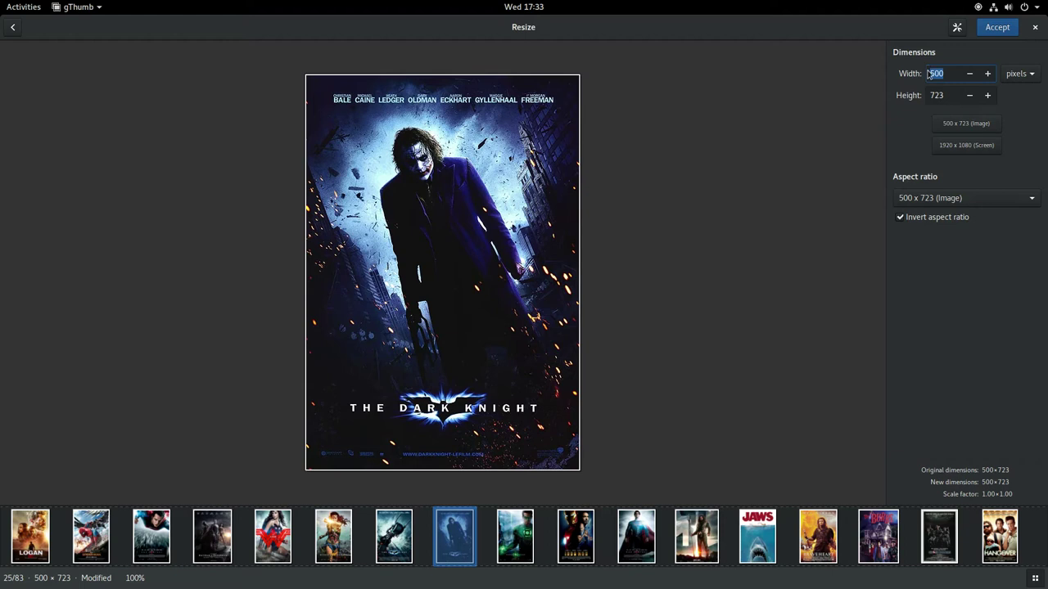
Step: Resize the Joker poster to 250 px wide and crop anchorman2.jpg to a 268 × 268 square
{"action": "type", "text": "3"}
{"action": "key", "text": "Return"}
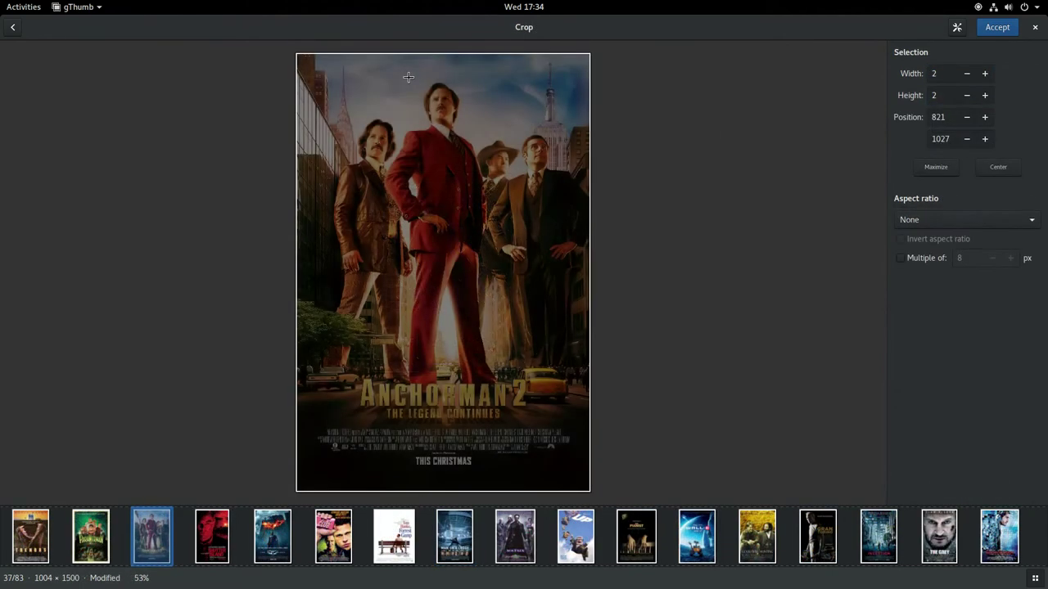
{"action": "left_click_drag", "start_coordinate": [402, 77], "coordinate": [478, 154]}
{"action": "key", "text": "Return"}
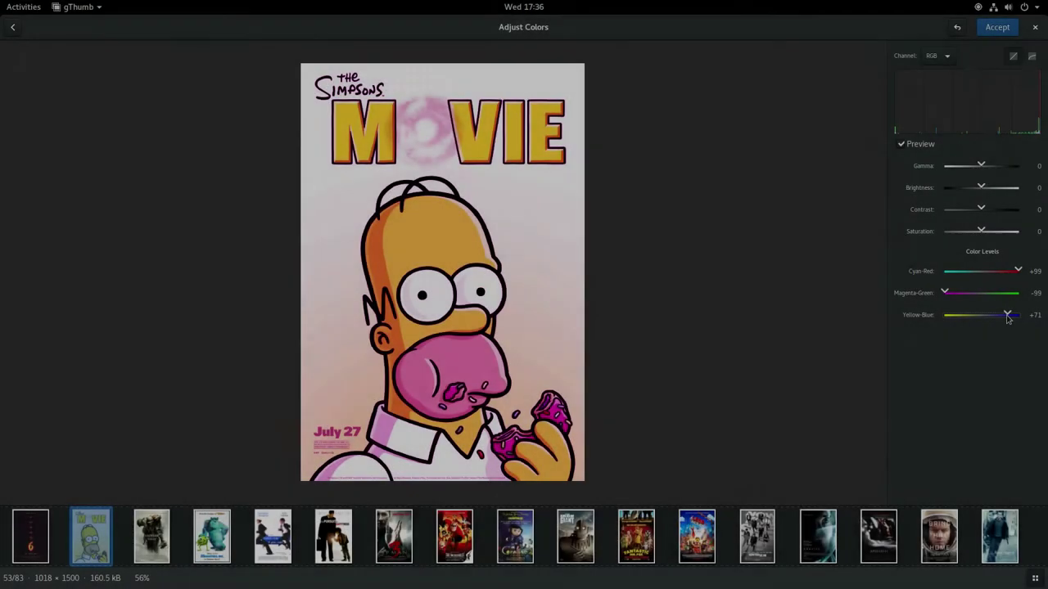
Step: Preview Color Curves on the Simpsons poster and Saturation and Average grayscale on Inception
{"action": "left_click", "coordinate": [12, 28]}
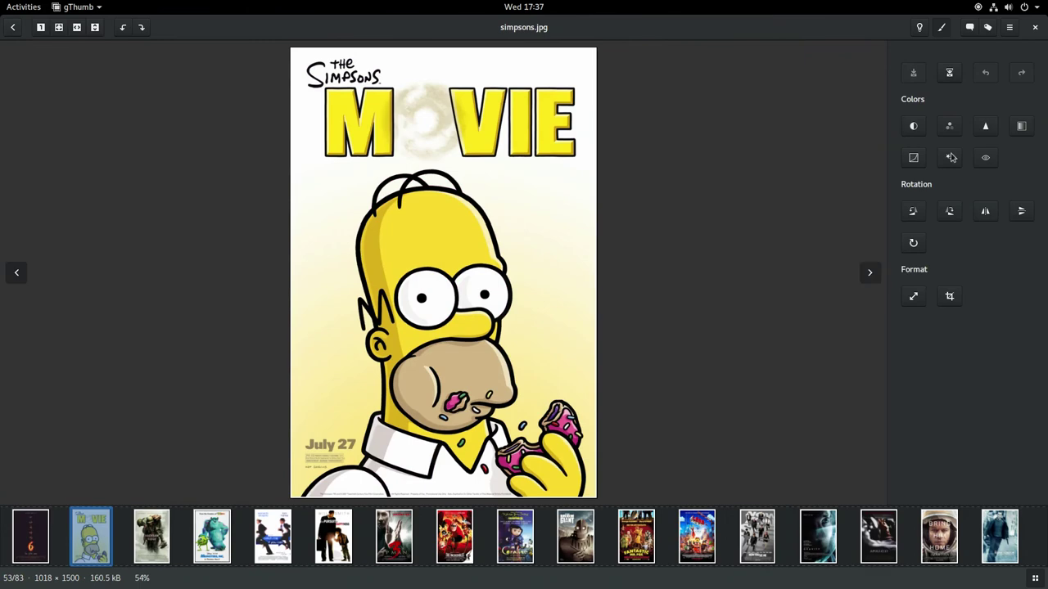
{"action": "left_click", "coordinate": [949, 126]}
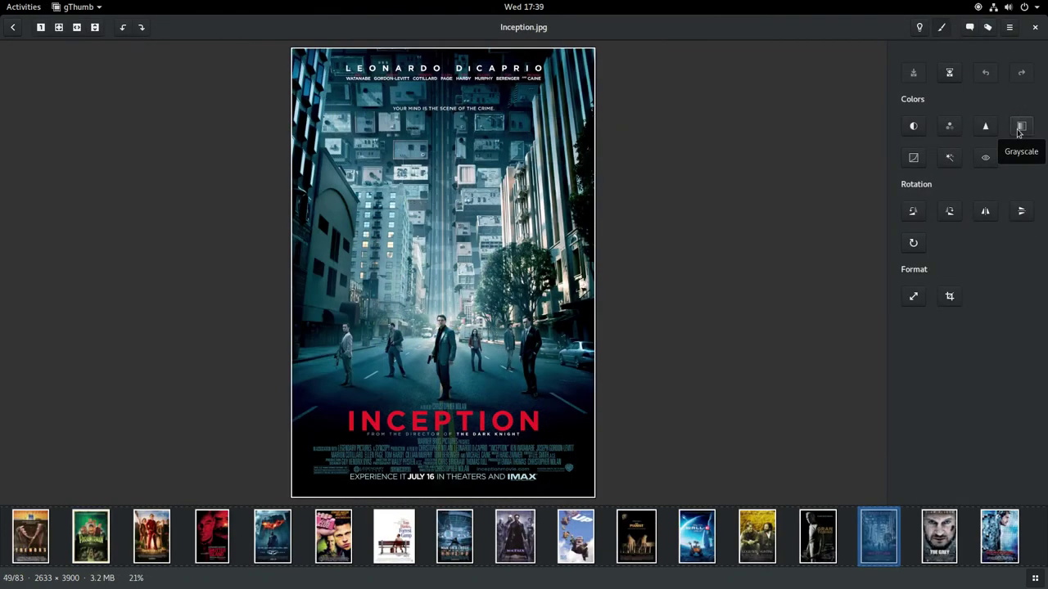
{"action": "left_click", "coordinate": [1019, 129]}
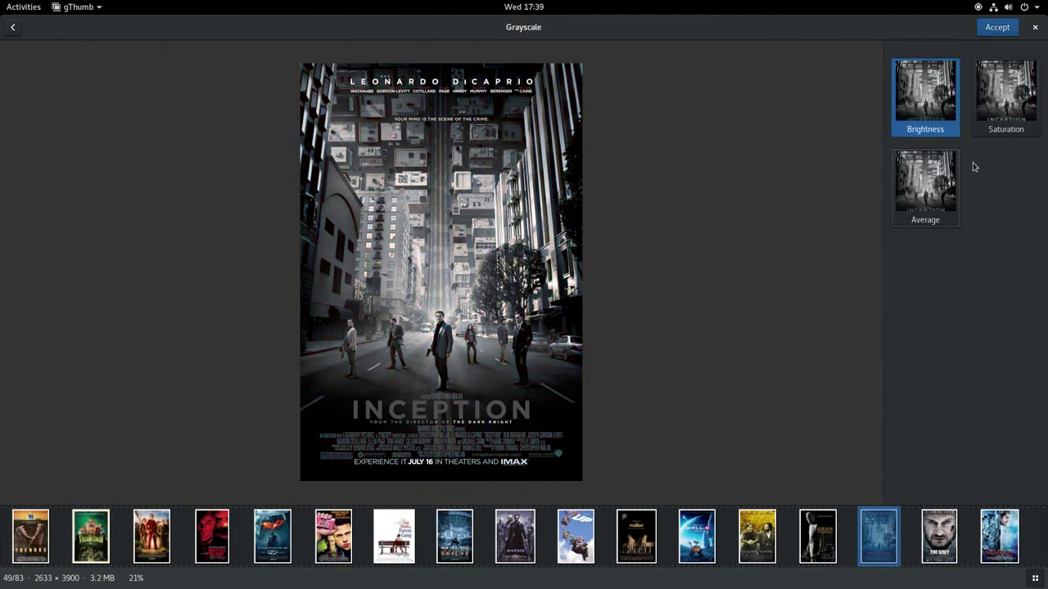
{"action": "left_click", "coordinate": [1010, 112]}
{"action": "left_click", "coordinate": [936, 169]}
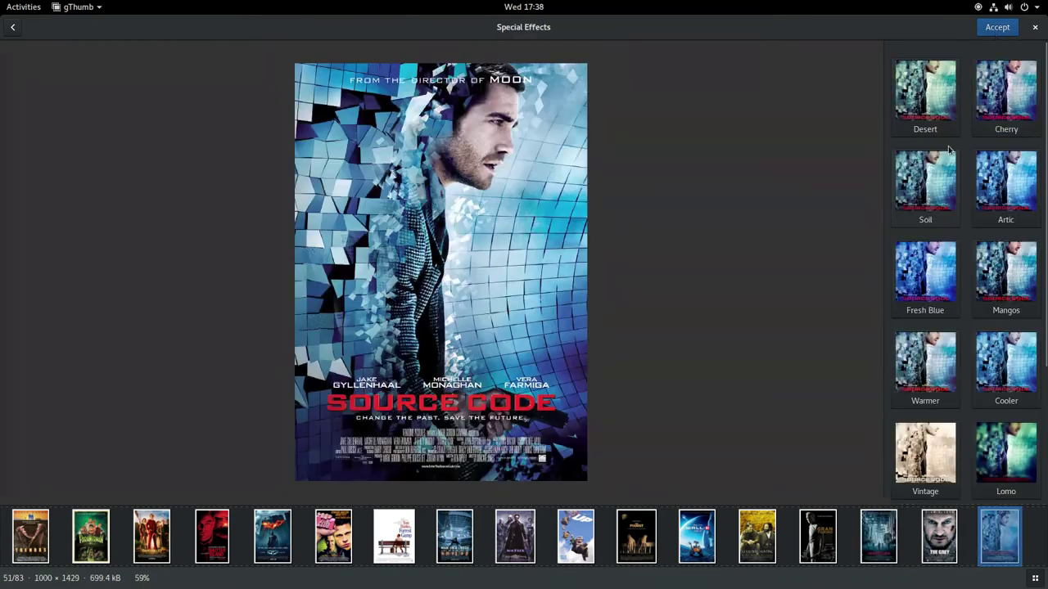
Step: Try the Cherry, Soil, Mangos, Cooler, Lomo and Vintage effects on Source Code
{"action": "left_click", "coordinate": [1005, 103]}
{"action": "left_click", "coordinate": [923, 200]}
{"action": "left_click", "coordinate": [1008, 283]}
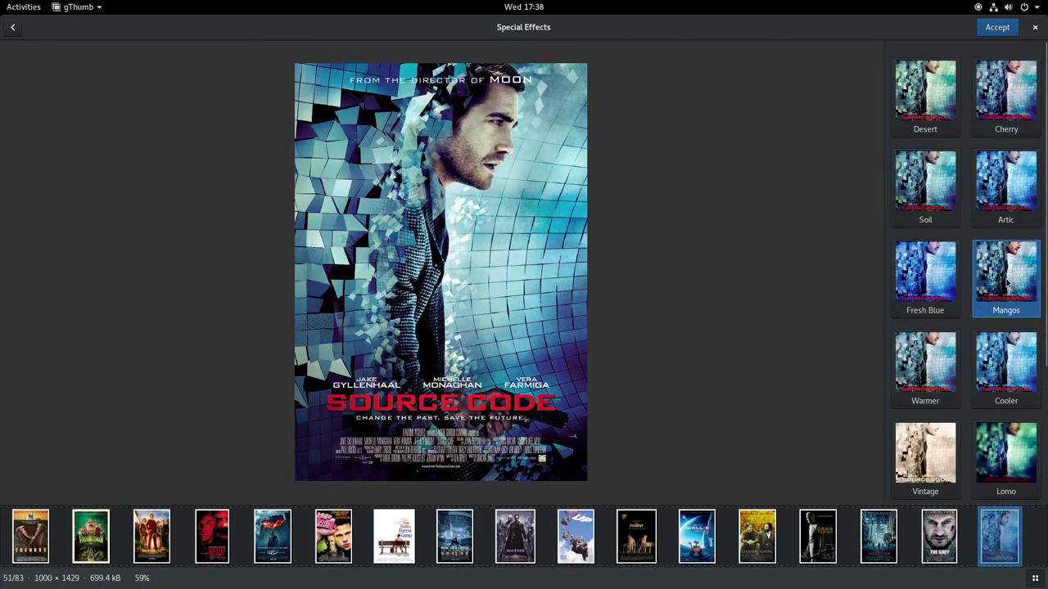
{"action": "left_click", "coordinate": [1015, 370]}
{"action": "left_click", "coordinate": [1016, 445]}
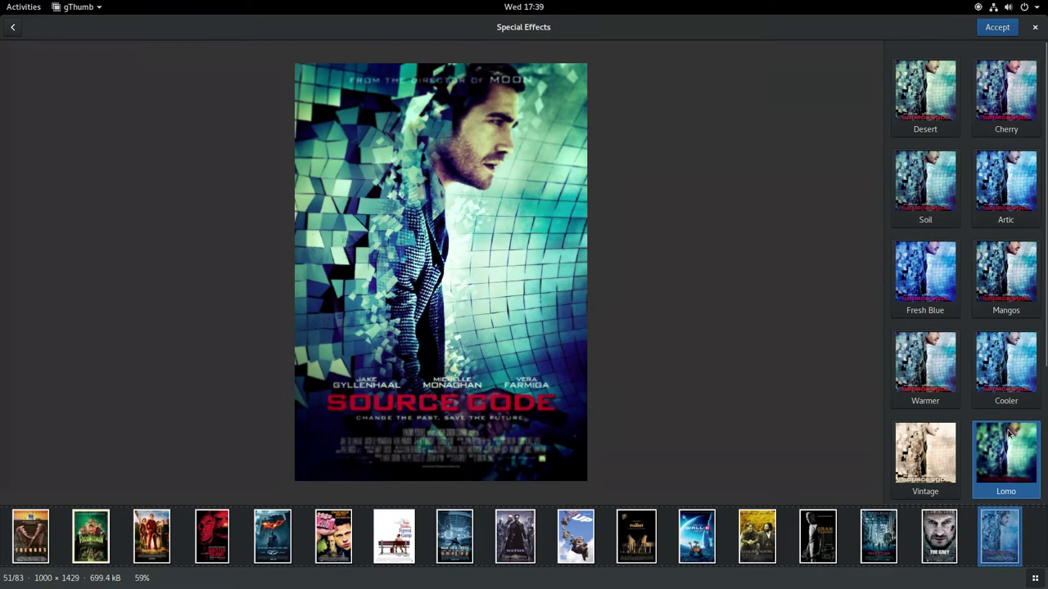
{"action": "left_click", "coordinate": [936, 465]}
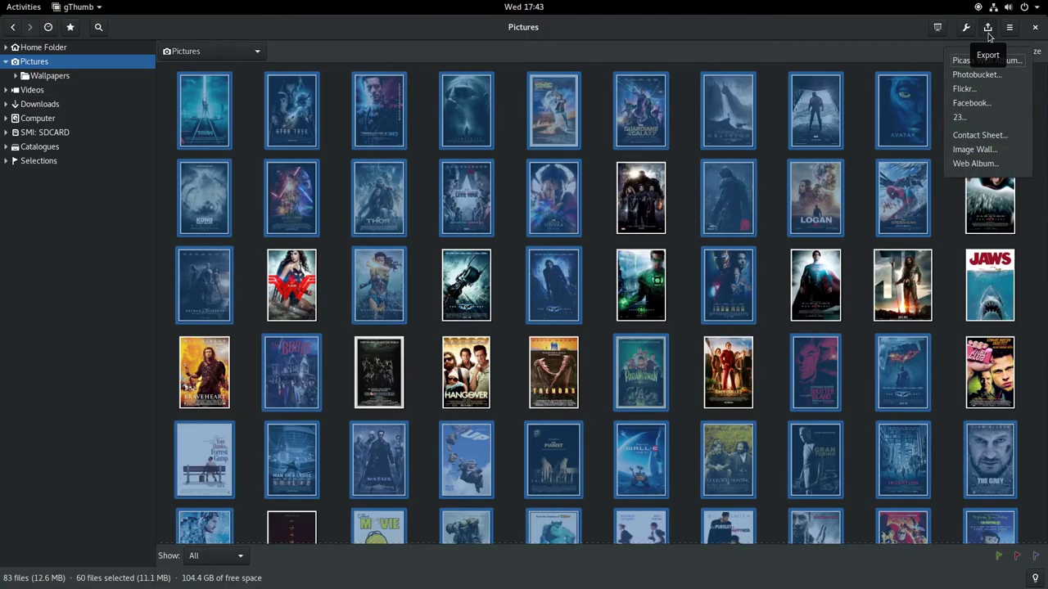
Step: Export an Image Wall named 'movie wallpaper' on one page, 10 columns, thumbnail size 200
{"action": "left_click", "coordinate": [976, 149]}
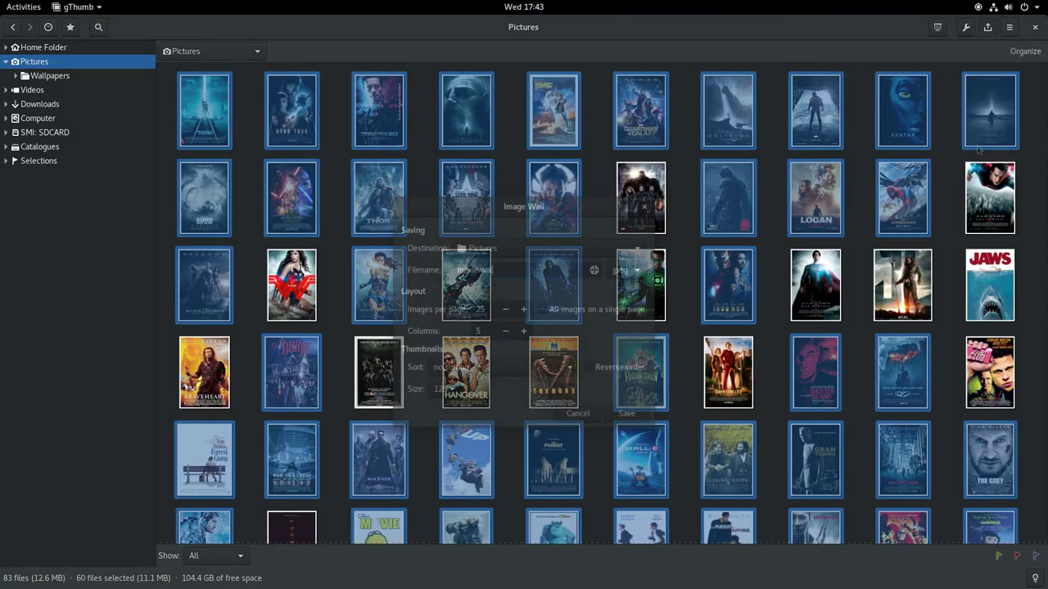
{"action": "type", "text": "paper"}
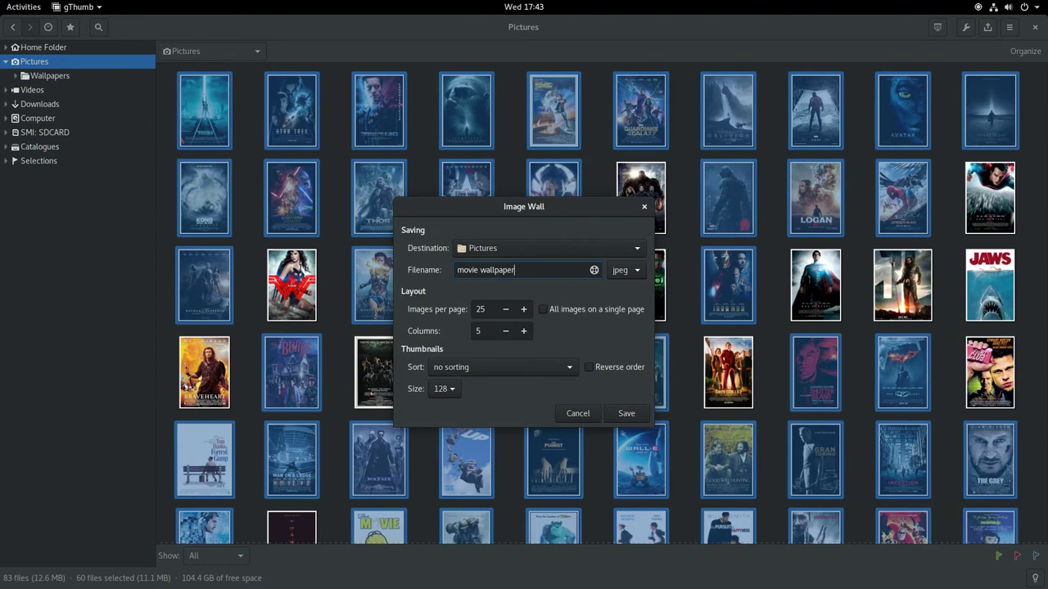
{"action": "left_click", "coordinate": [543, 309]}
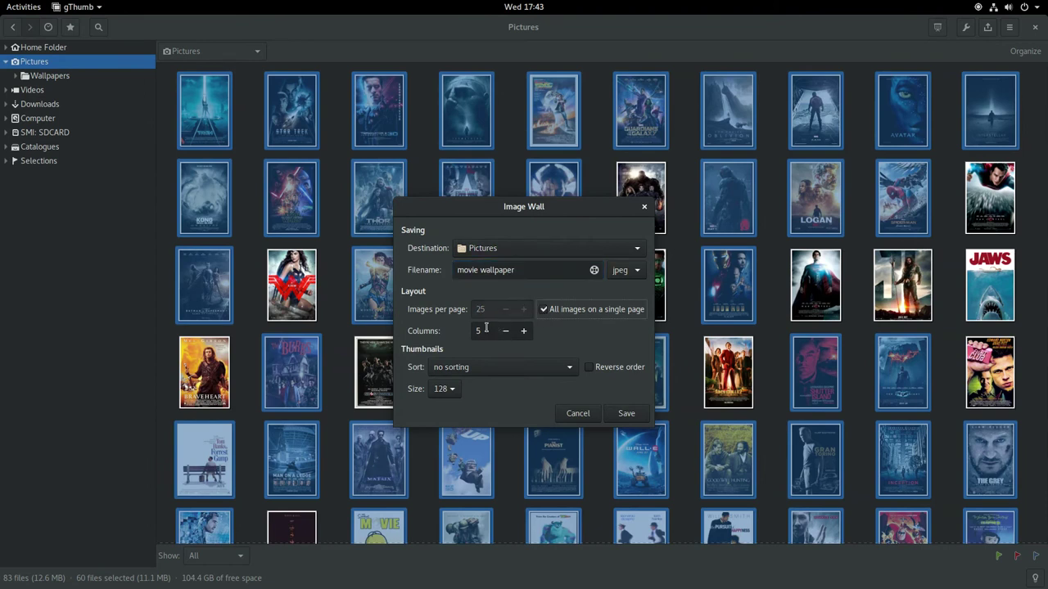
{"action": "left_click_drag", "start_coordinate": [485, 331], "coordinate": [466, 331]}
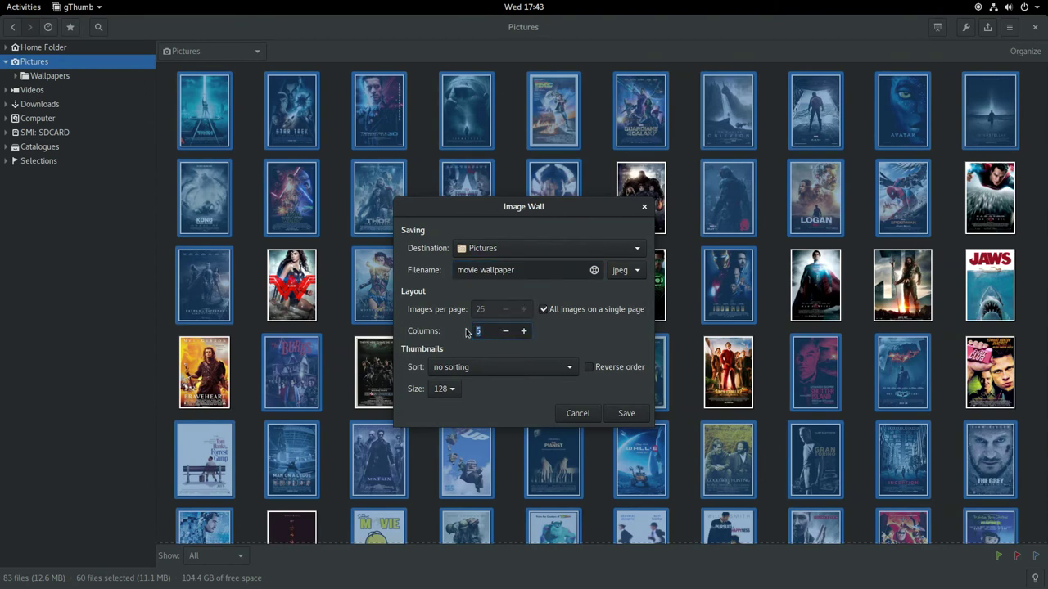
{"action": "left_click", "coordinate": [446, 389]}
{"action": "left_click", "coordinate": [446, 421]}
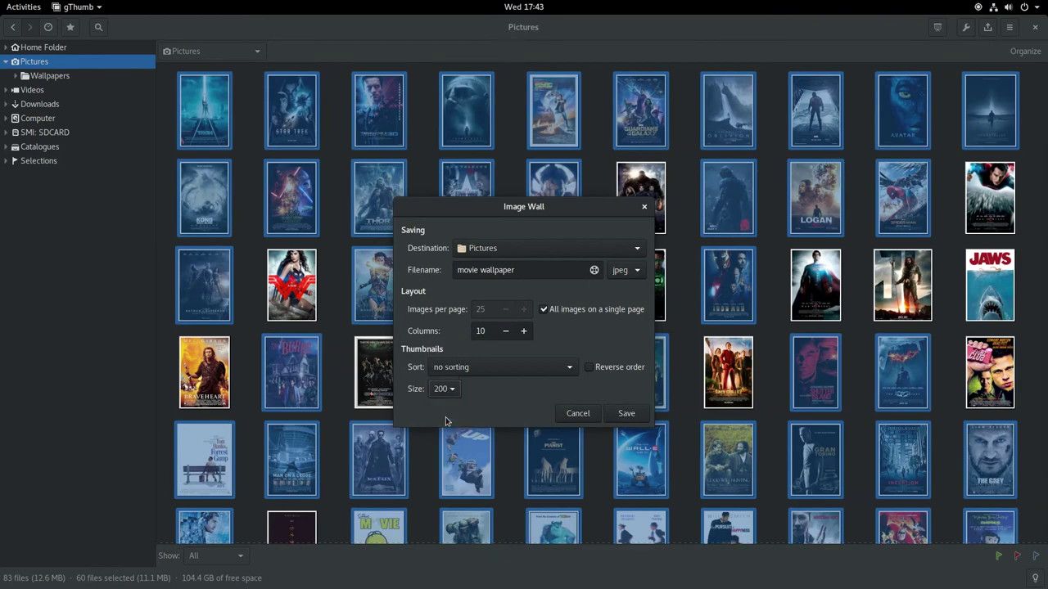
{"action": "left_click", "coordinate": [626, 413]}
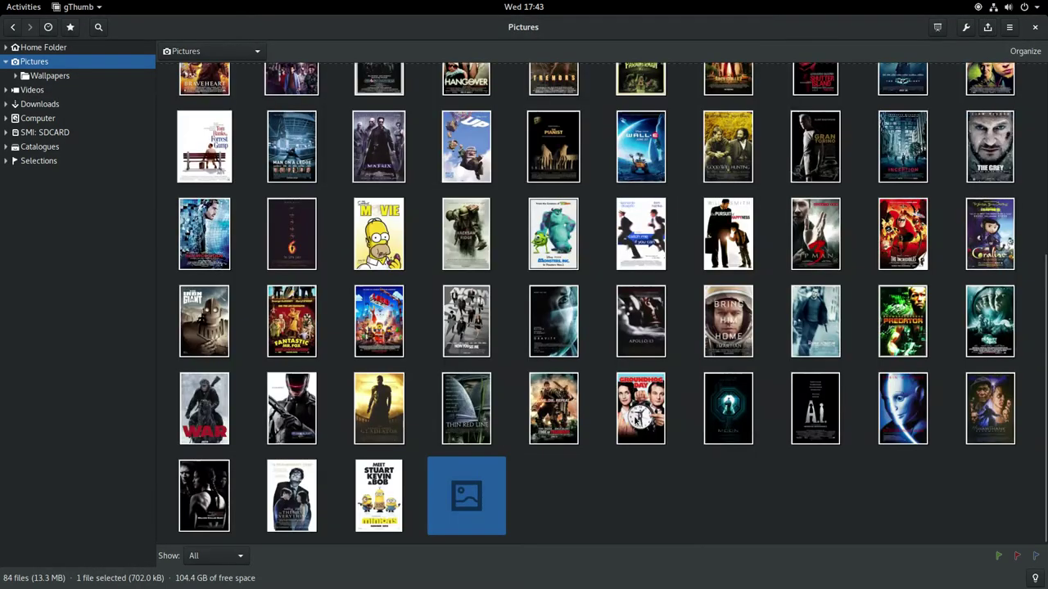
Step: Open 'movie wallpaper.jpeg' in the gThumb viewer
{"action": "double_click", "coordinate": [481, 509]}
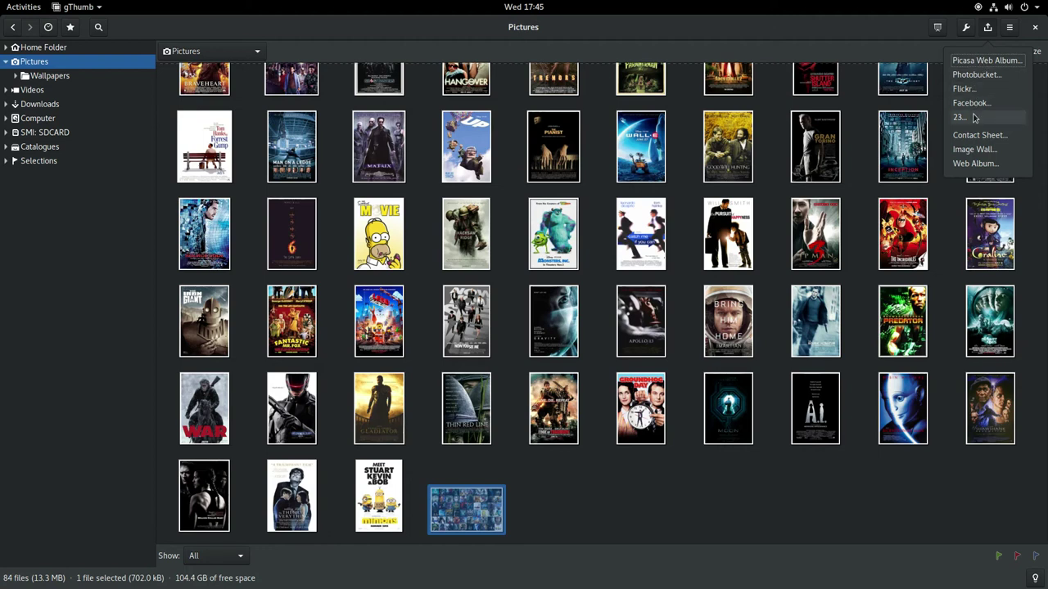
{"action": "left_click", "coordinate": [827, 18]}
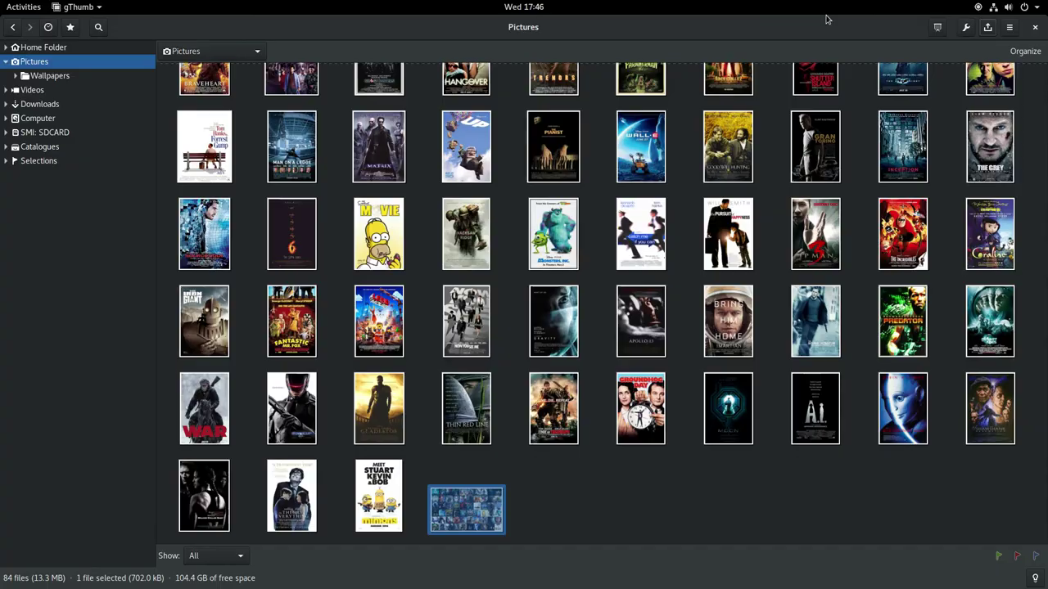
{"action": "double_click", "coordinate": [829, 26]}
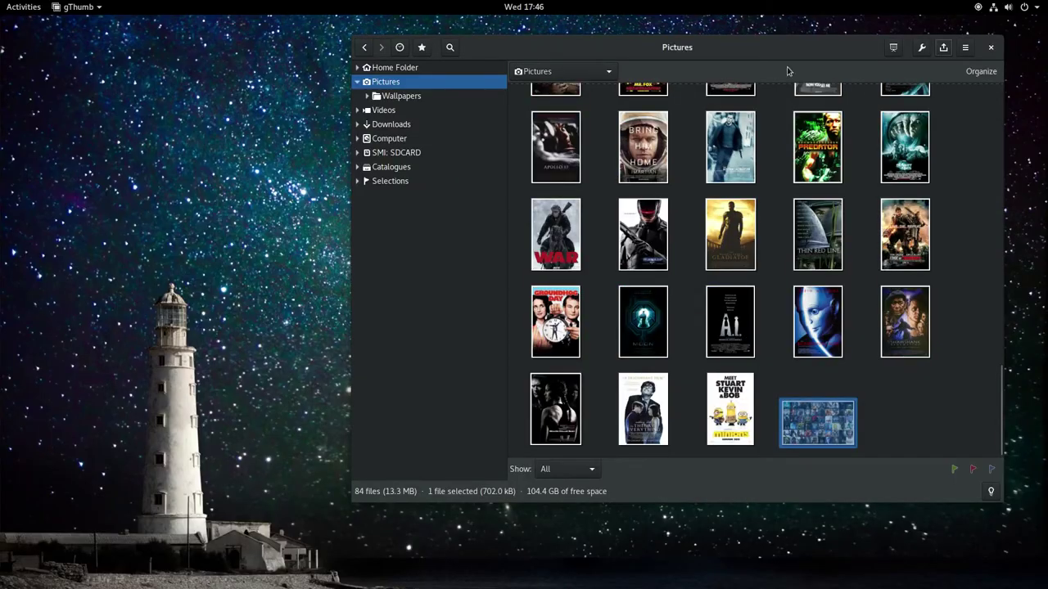
{"action": "double_click", "coordinate": [813, 424]}
Step: Set the 2000 × 1200 poster collage as the desktop background, then close the viewer
{"action": "right_click", "coordinate": [731, 244]}
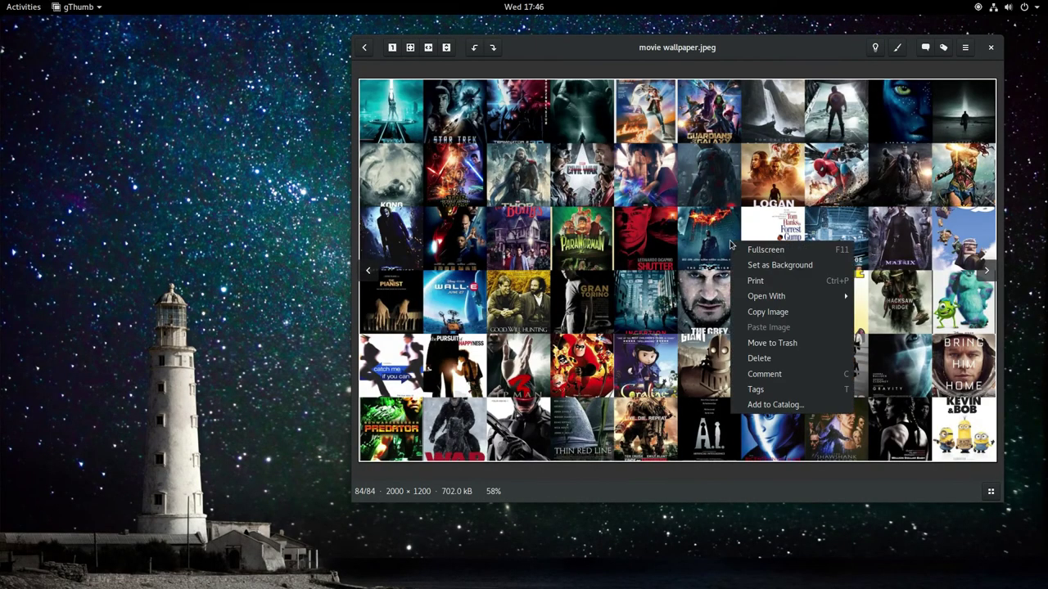
{"action": "left_click", "coordinate": [780, 265]}
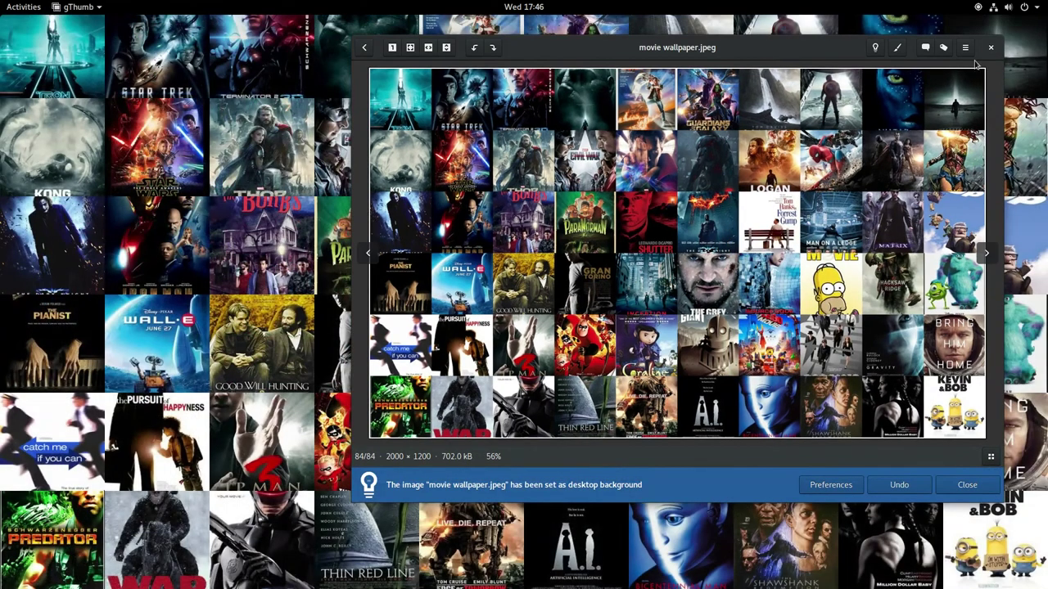
{"action": "left_click", "coordinate": [991, 47]}
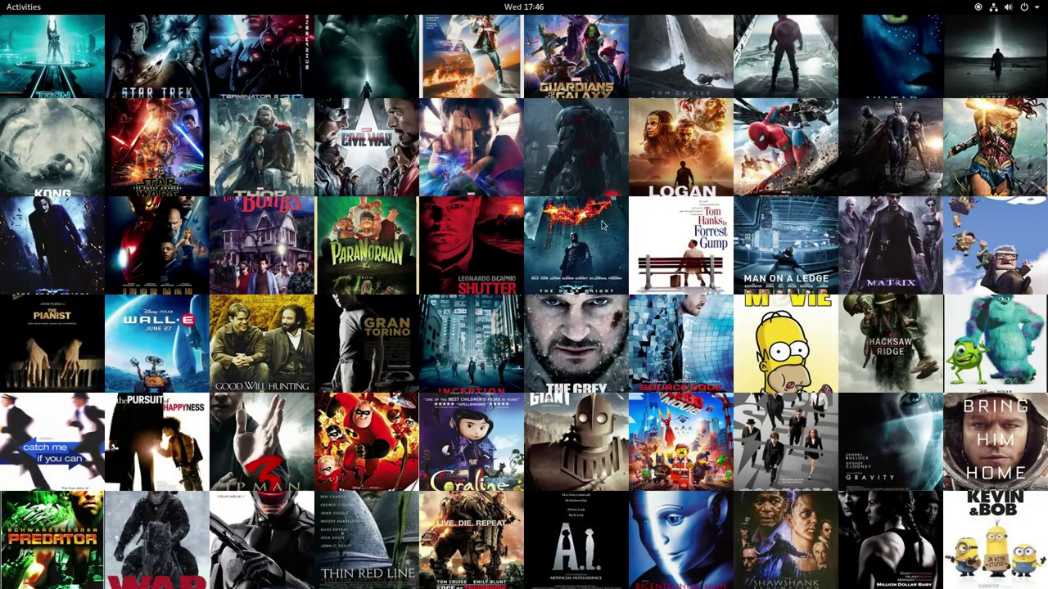
{"action": "key", "text": "super"}
{"action": "key", "text": "super"}
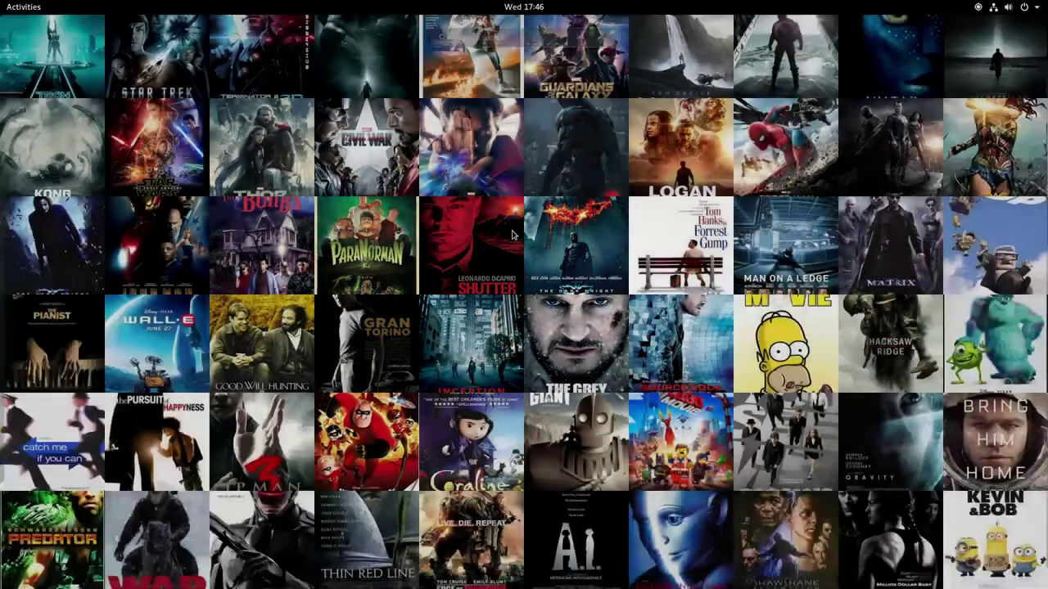
{"action": "left_click", "coordinate": [524, 7]}
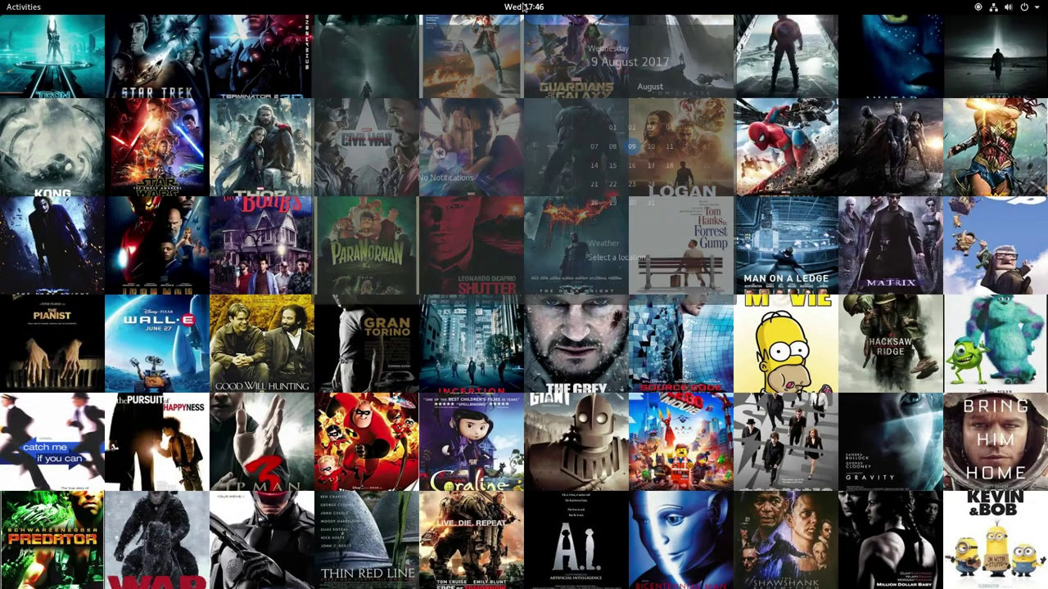